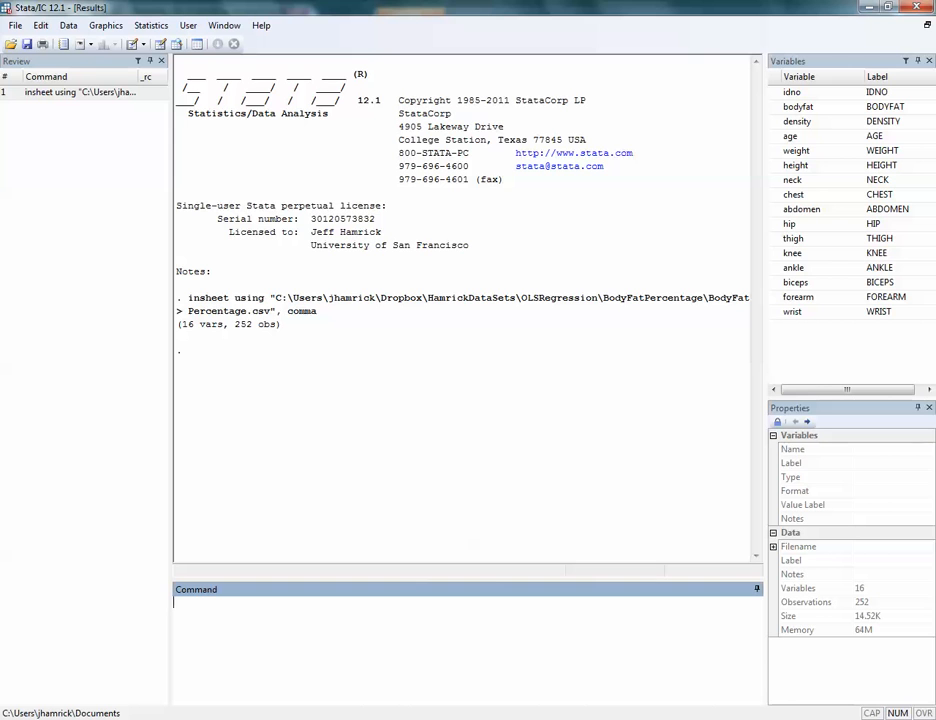
- Regress bodyfat on age, weight, height, neck, chest and abdomen
text(regress)
click(798, 107)
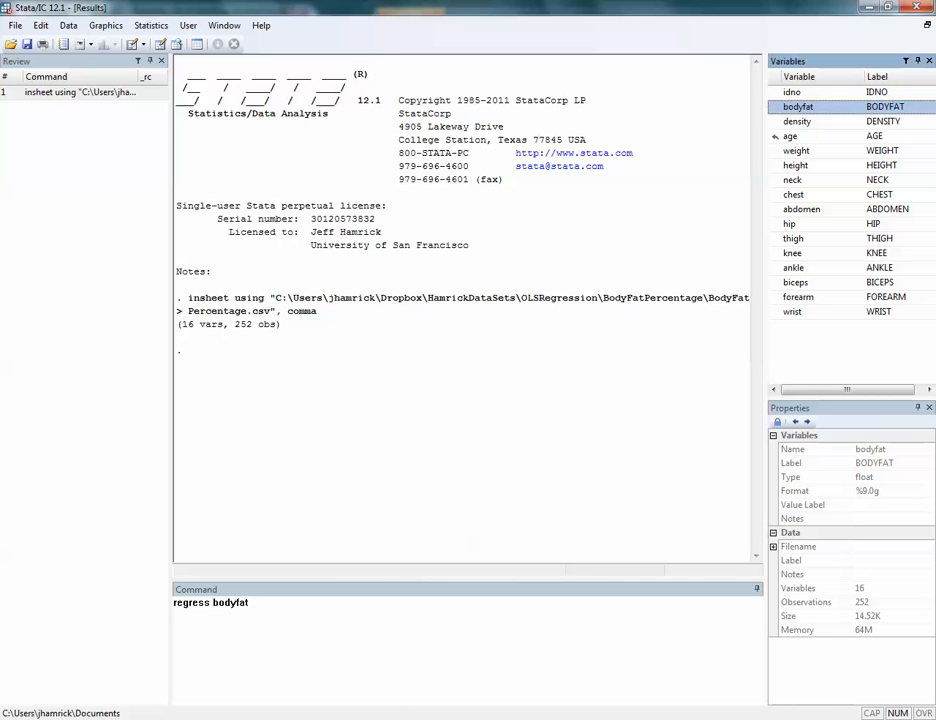
click(773, 136)
click(773, 150)
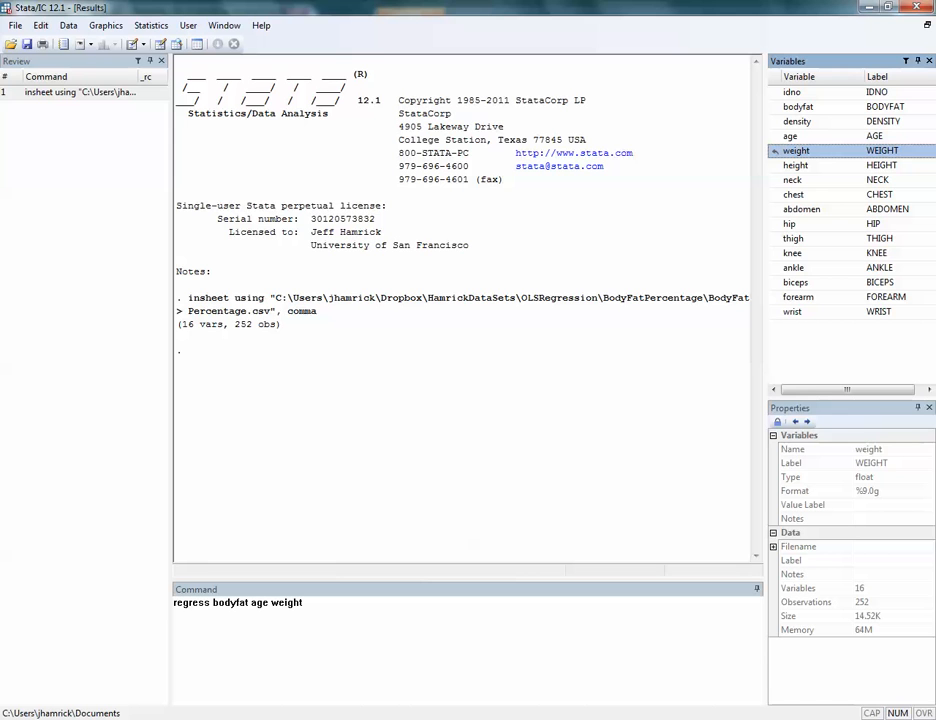
click(773, 165)
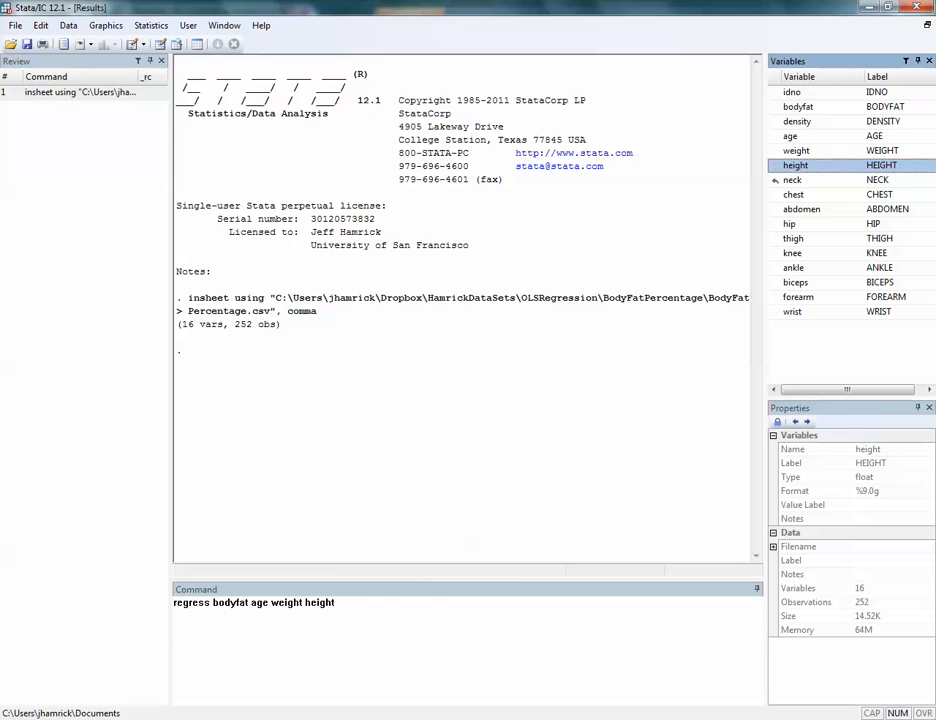
click(775, 180)
click(775, 194)
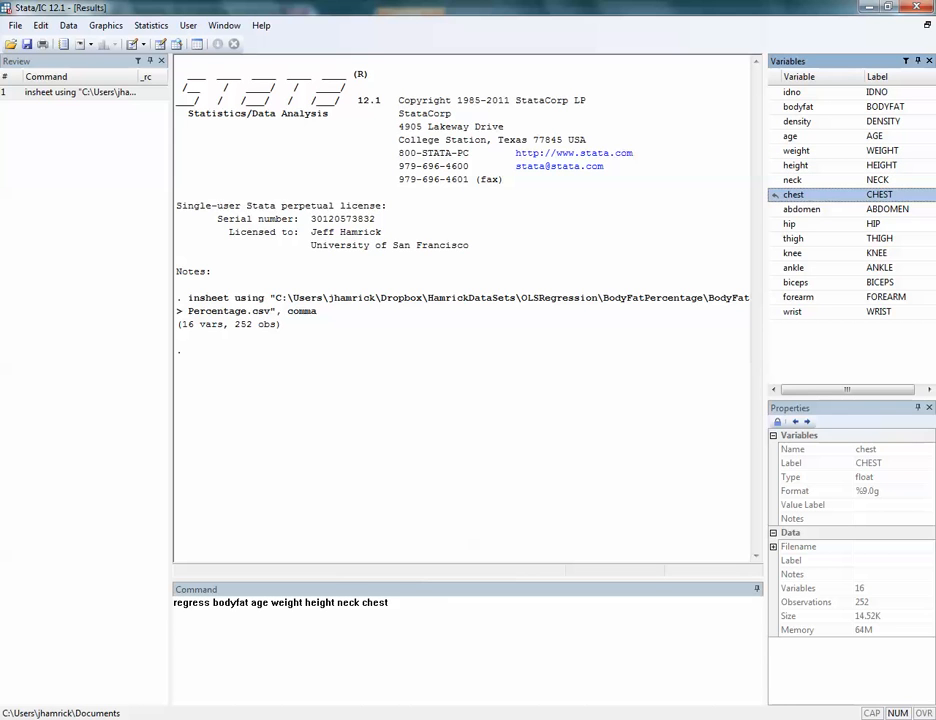
click(775, 209)
key(Return)
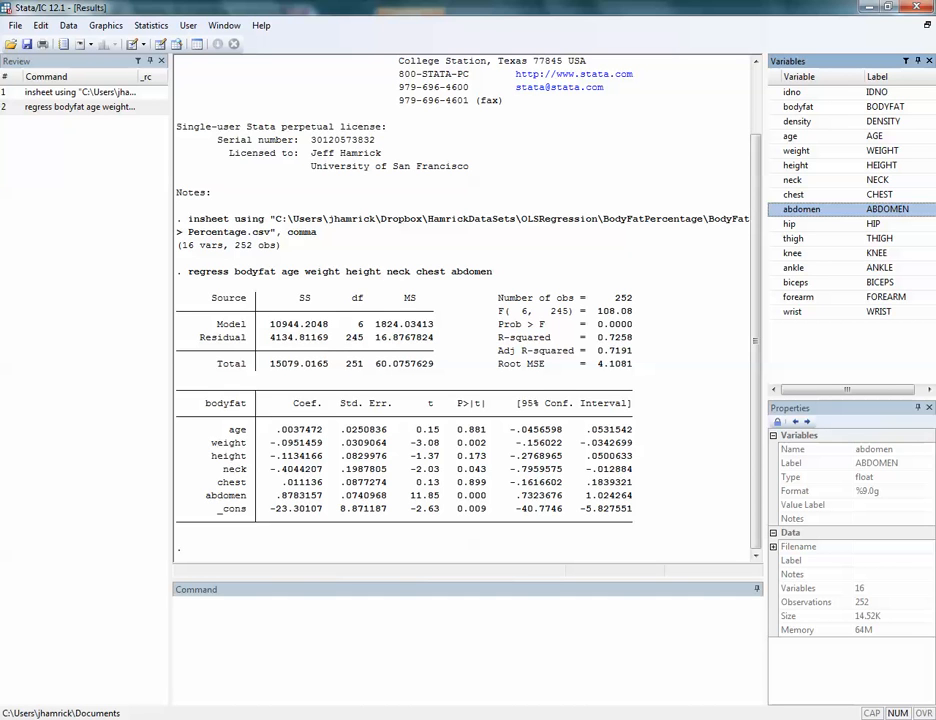
- Compute the variance inflation factors for the six-predictor bodyfat regression with the vif command
click(178, 603)
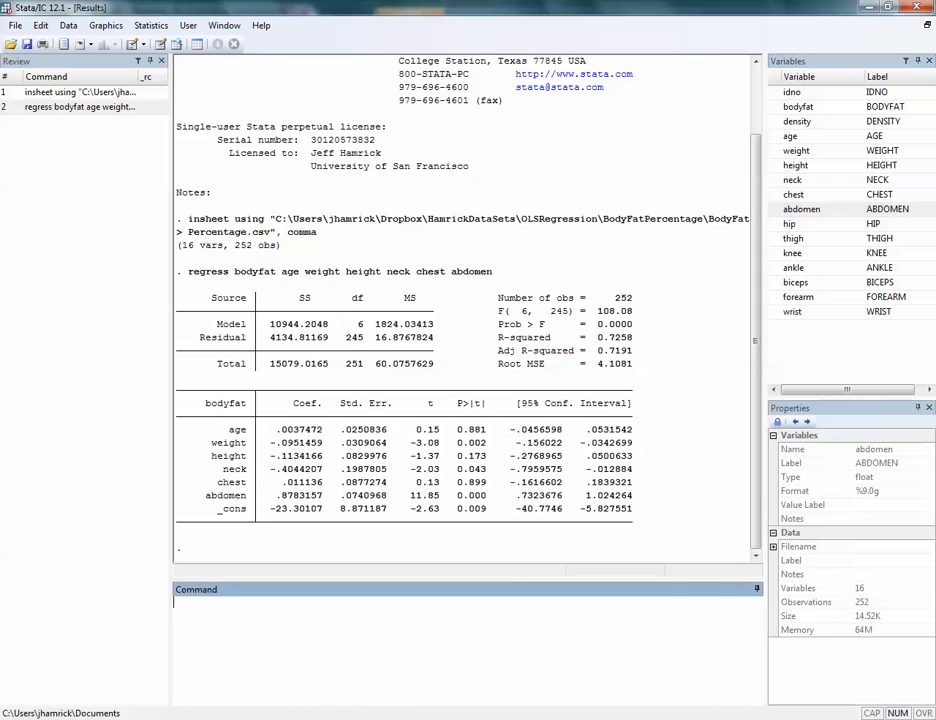
text(vif)
key(Return)
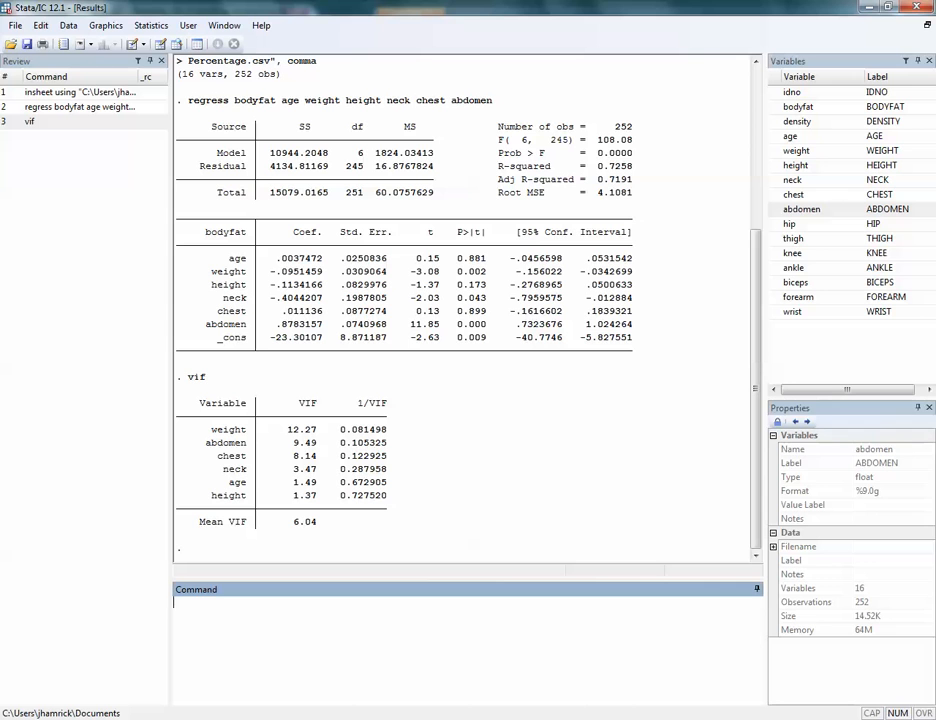
- Regress bodyfat on age, height, neck, chest and abdomen, leaving out weight
text(regress)
click(797, 106)
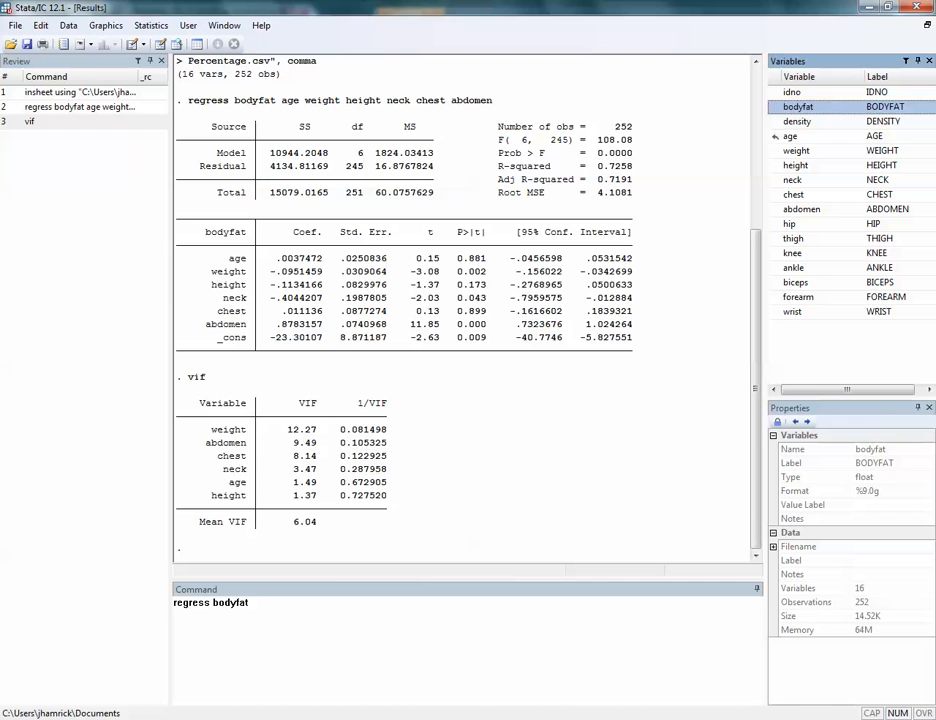
click(774, 136)
click(774, 165)
click(774, 180)
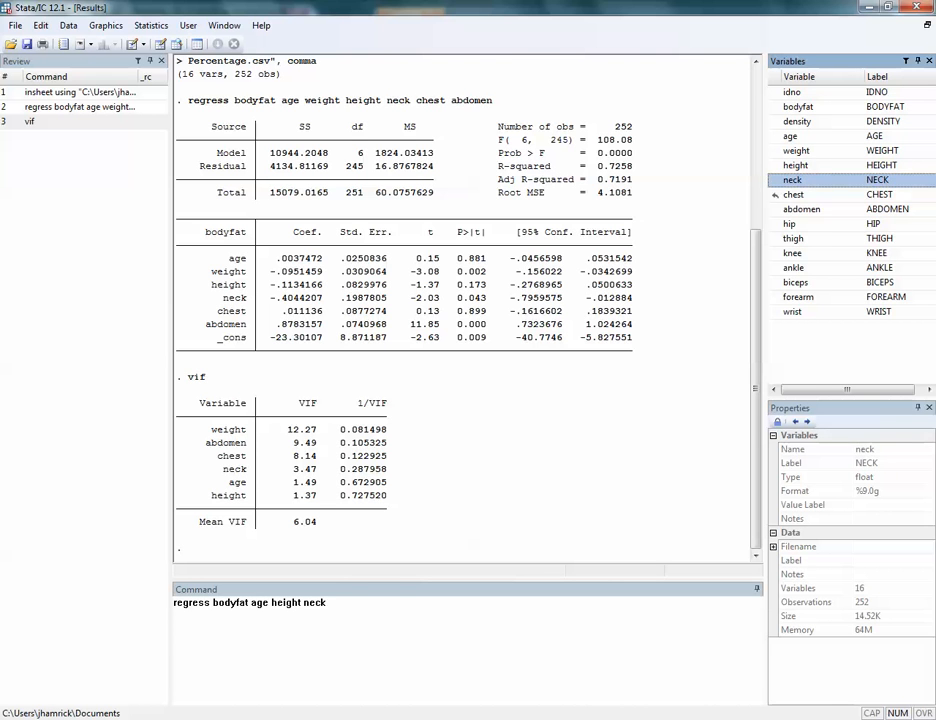
click(774, 194)
click(774, 209)
key(Return)
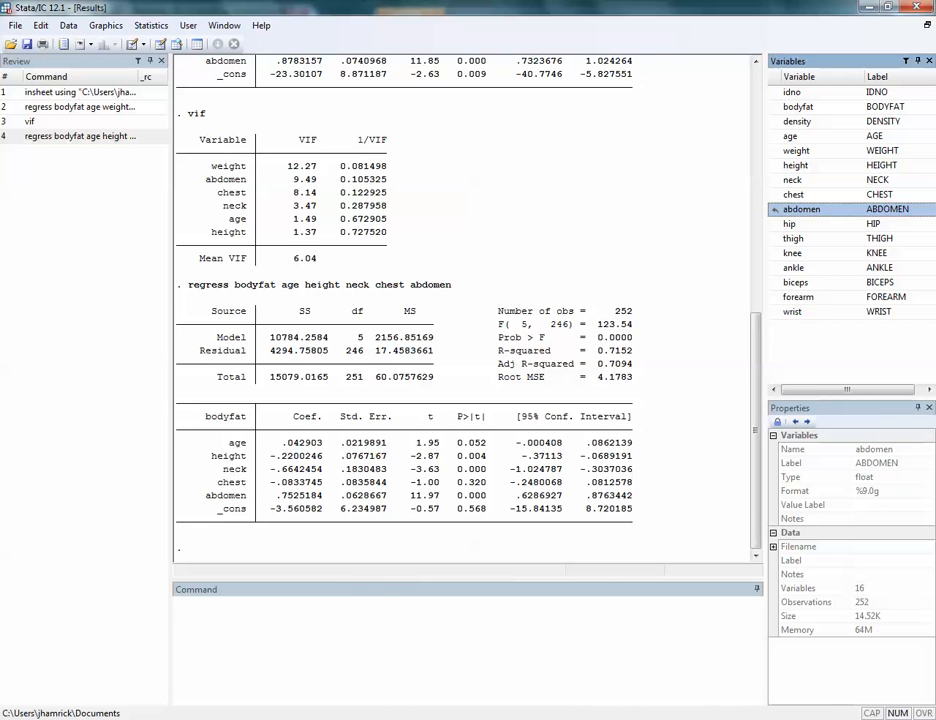
- Compute the variance inflation factors for the model without weight and review them alongside the regression output
text(vif)
key(Return)
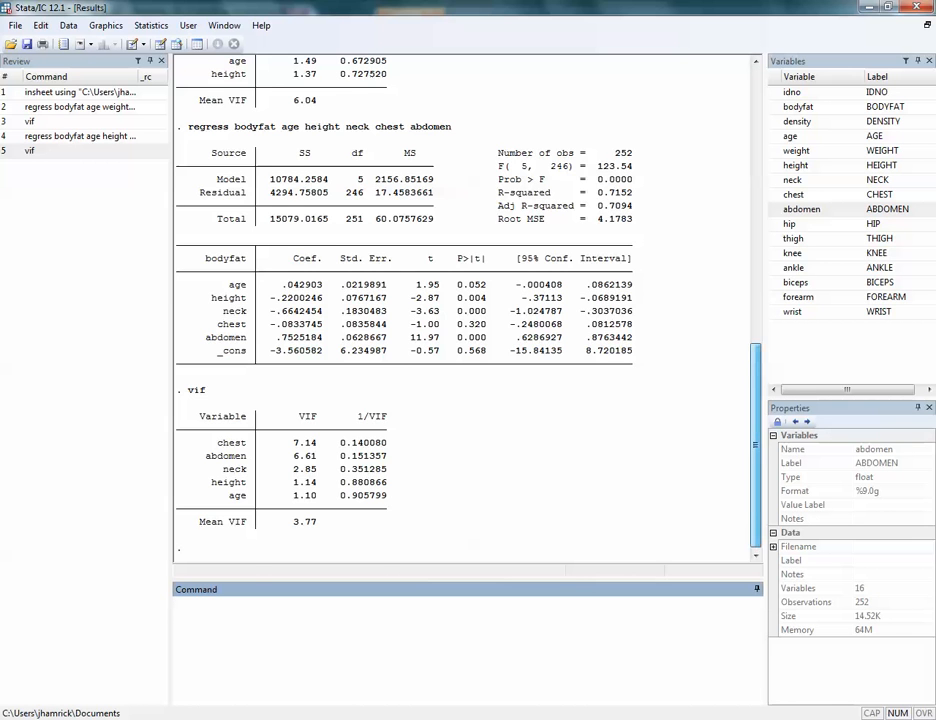
scroll(465, 300, up, 2)
drag(755, 421, 755, 419)
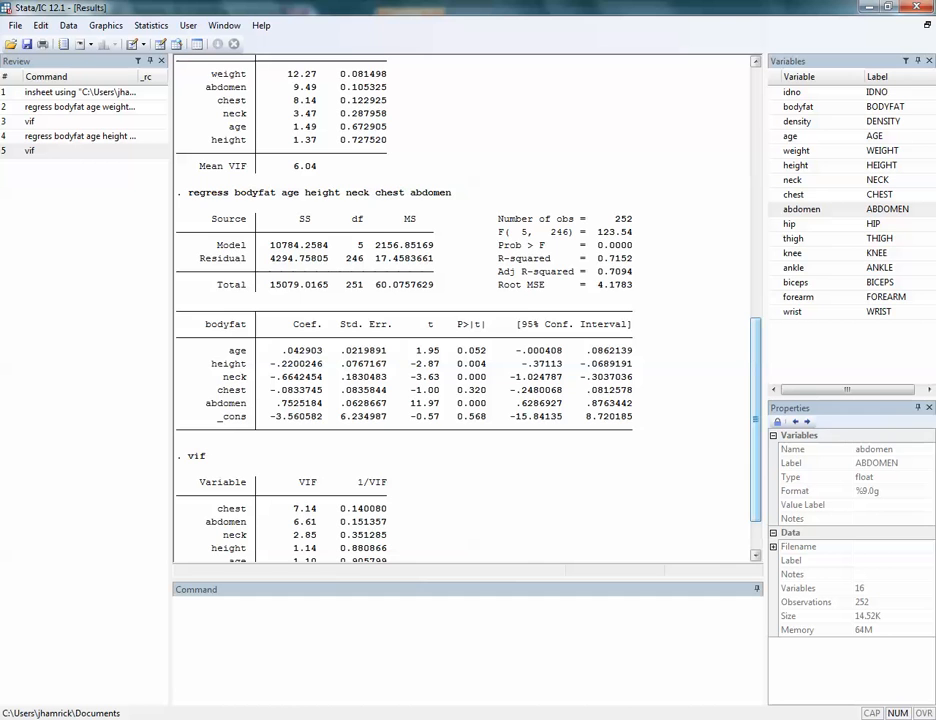
drag(755, 420, 755, 446)
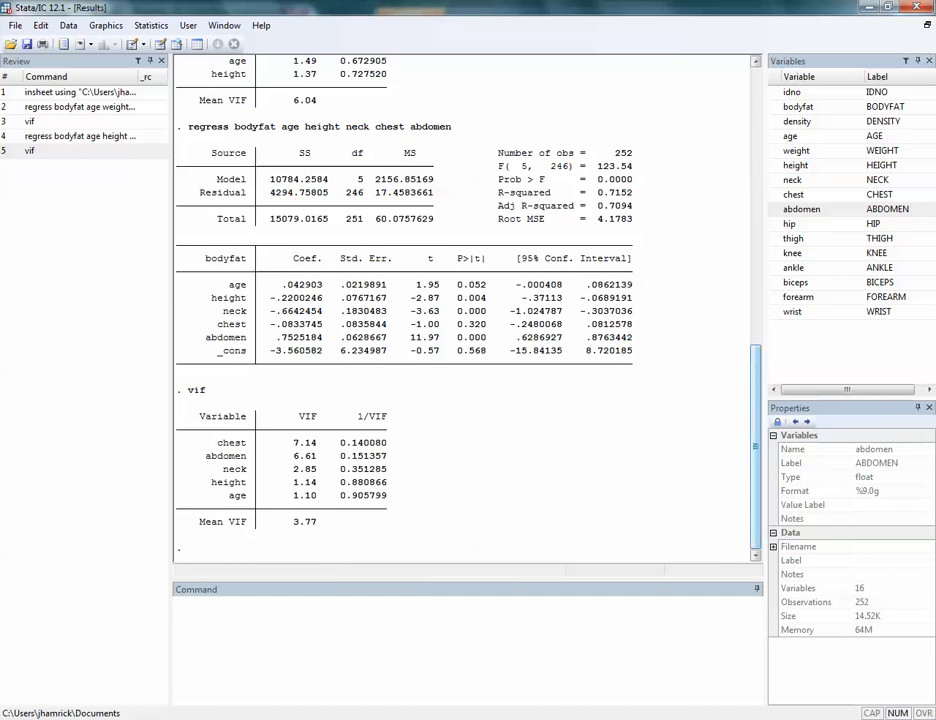
- Regress bodyfat on age, height, neck and abdomen, leaving out weight and chest, and compute the model's variance inflation factors
click(465, 640)
text(regress)
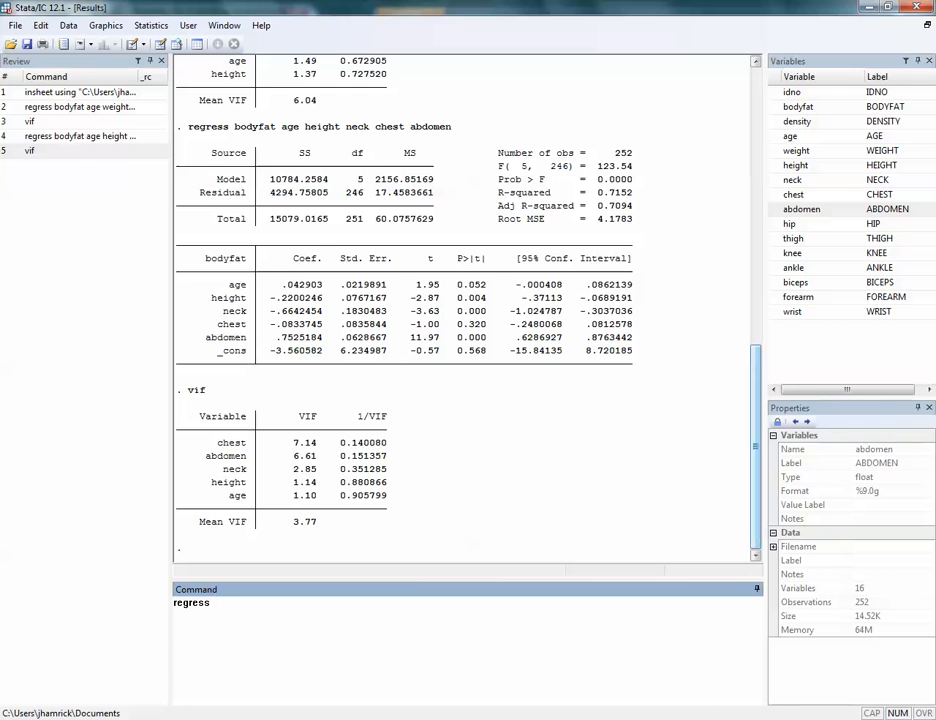
double_click(777, 106)
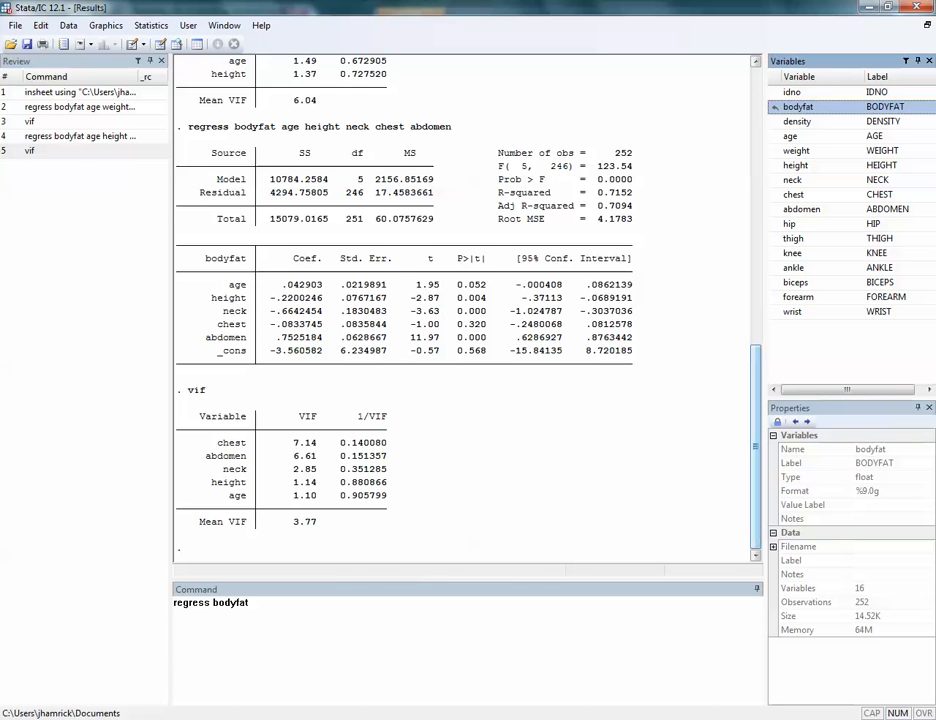
double_click(778, 136)
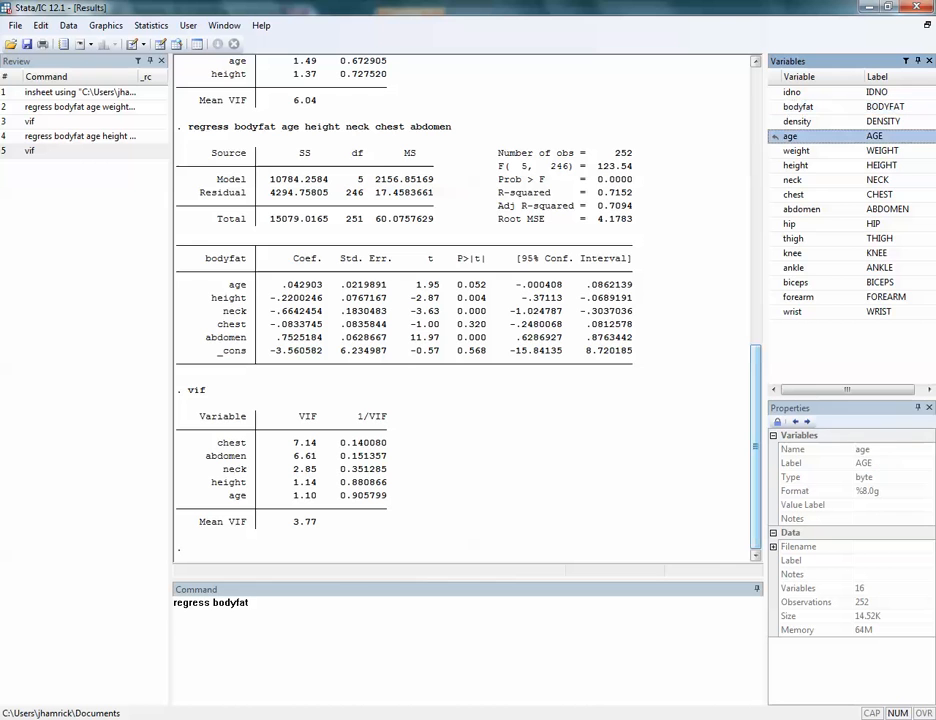
double_click(776, 165)
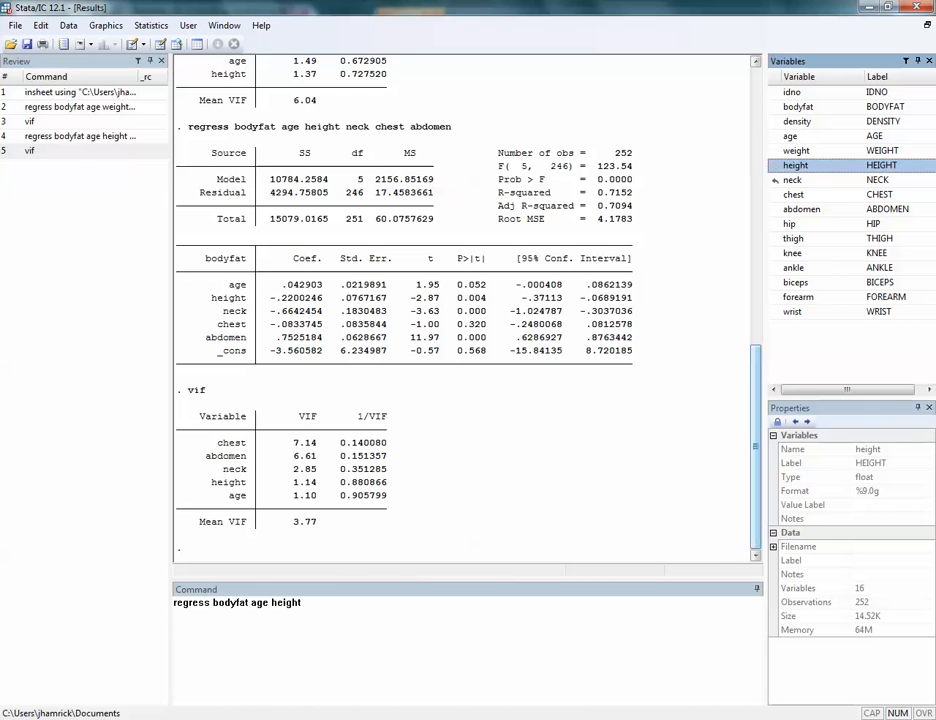
click(776, 180)
double_click(776, 180)
double_click(778, 209)
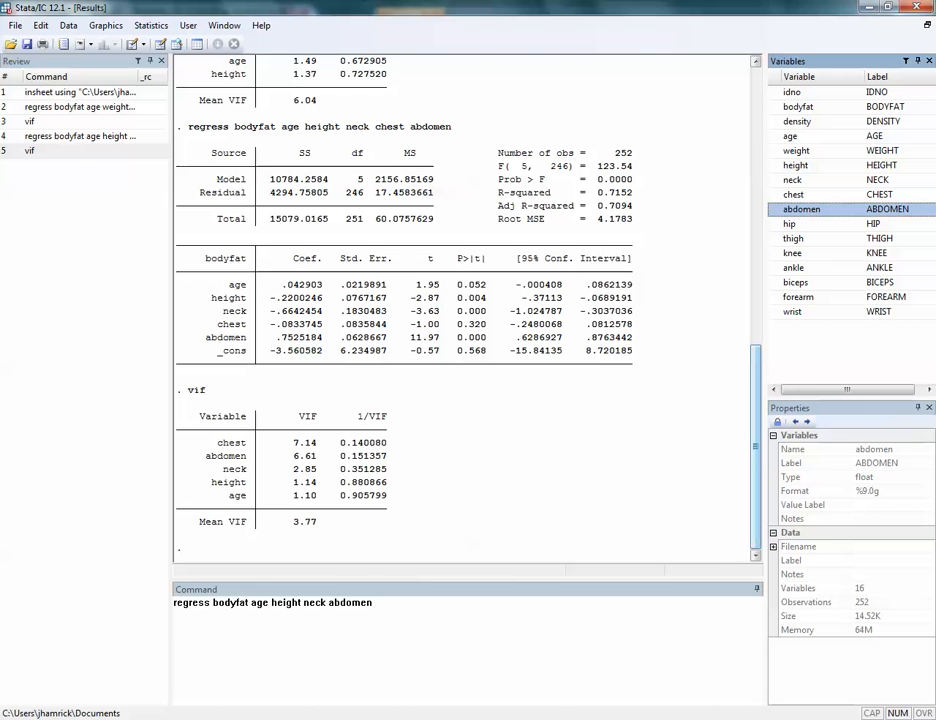
key(Return)
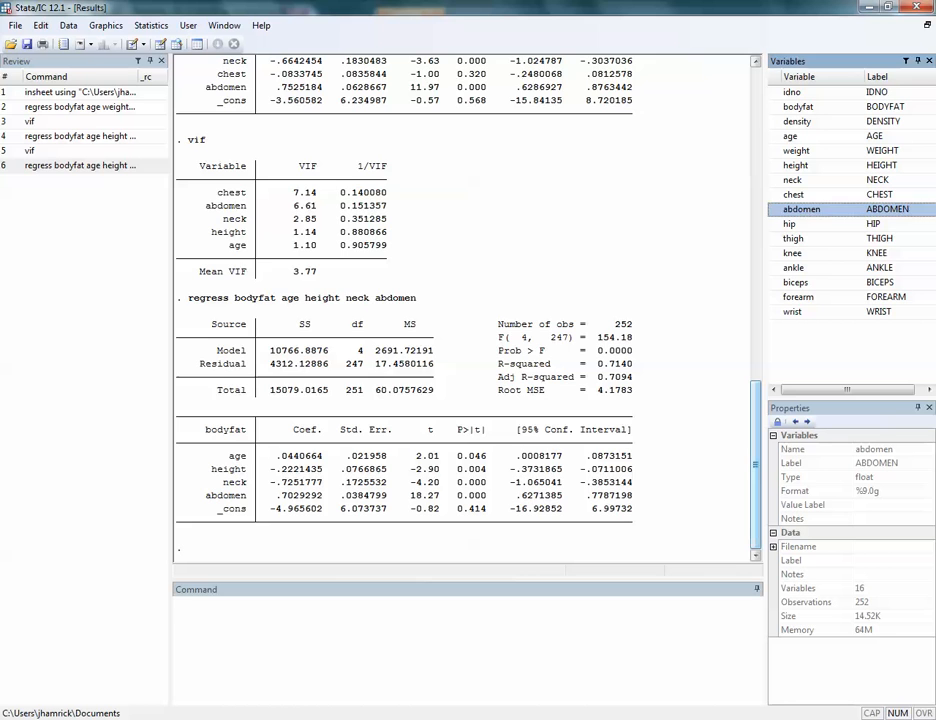
text(vif)
key(Return)
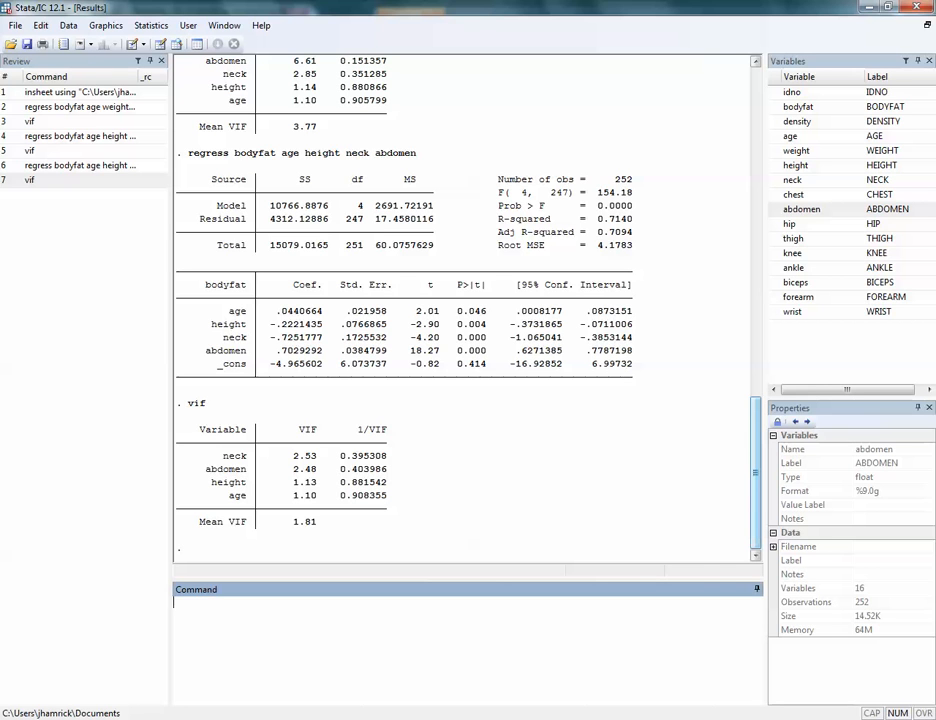
- Rerun the full regression of bodyfat on age, weight, height, neck, chest and abdomen
text(regress)
double_click(798, 107)
double_click(791, 136)
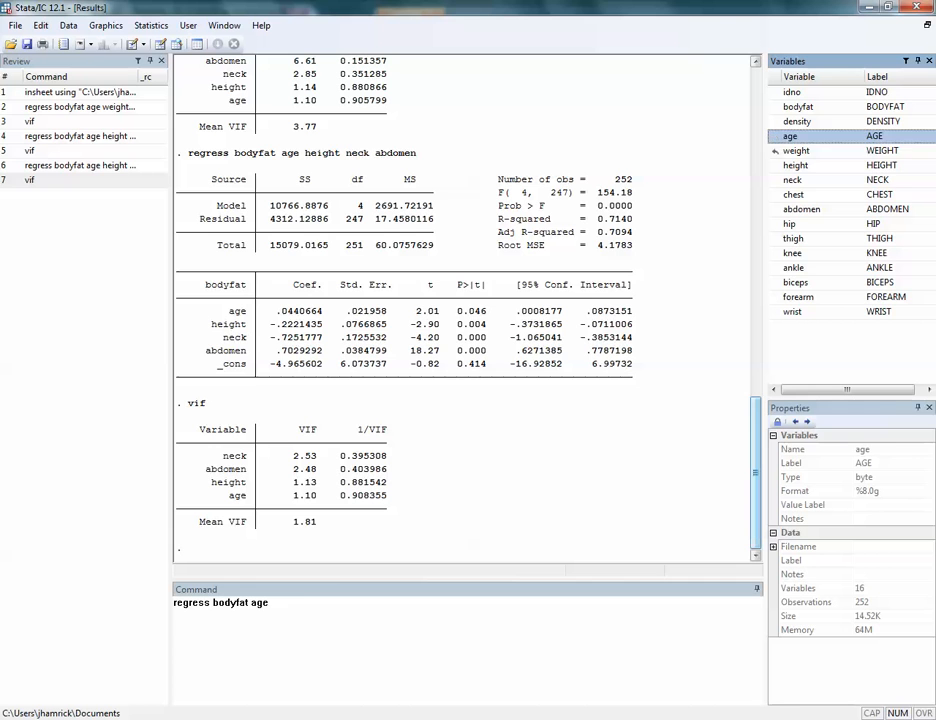
double_click(796, 151)
double_click(796, 165)
double_click(793, 180)
double_click(793, 195)
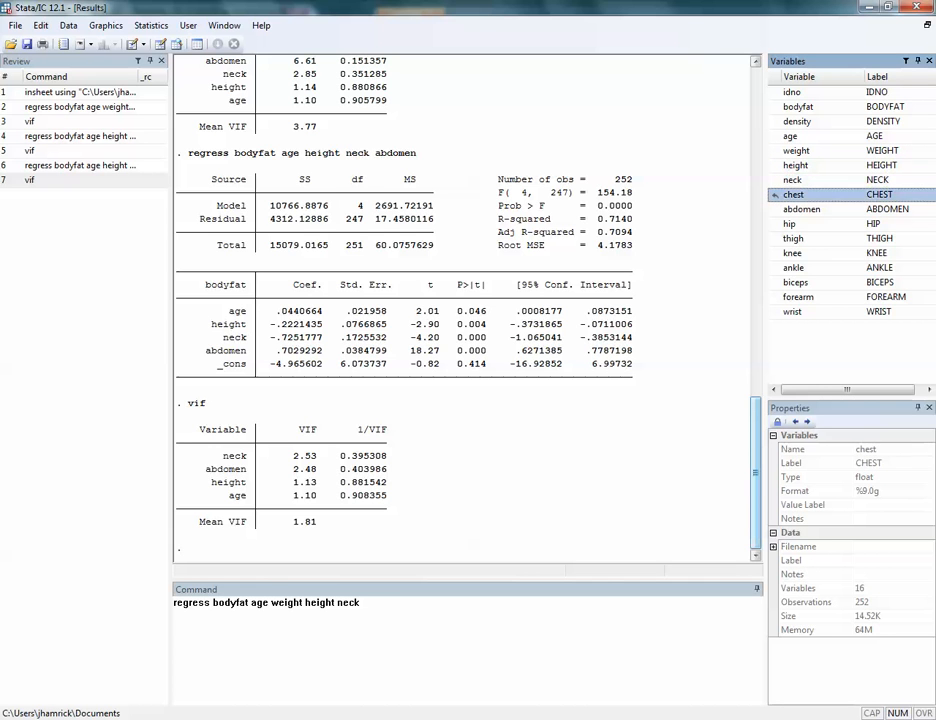
double_click(800, 209)
key(Return)
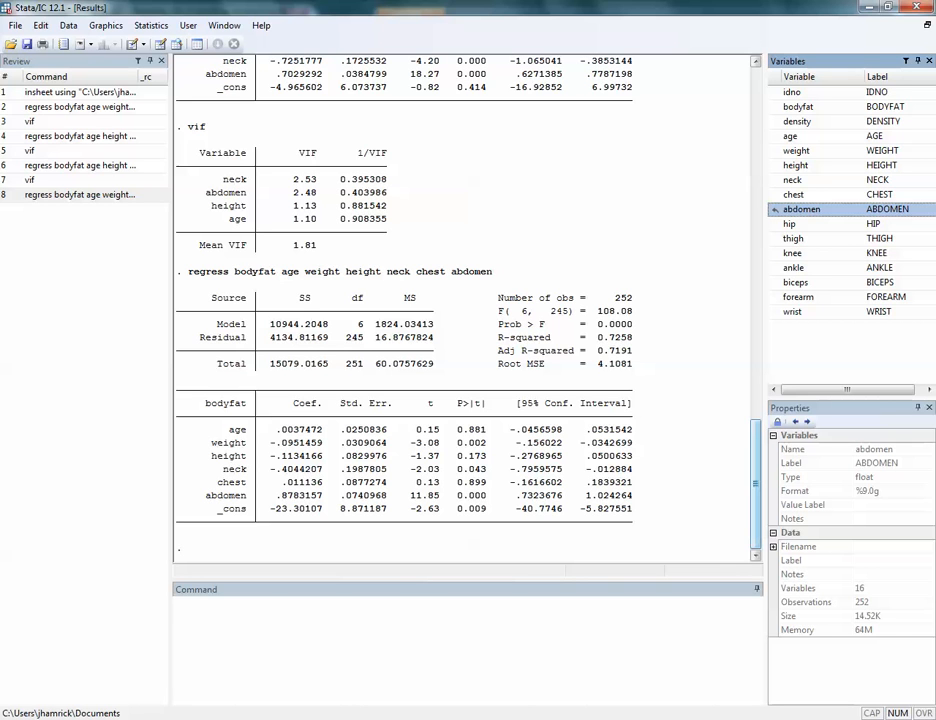
- Display the covariance matrix of the full model's coefficient estimates with the vce command
click(400, 622)
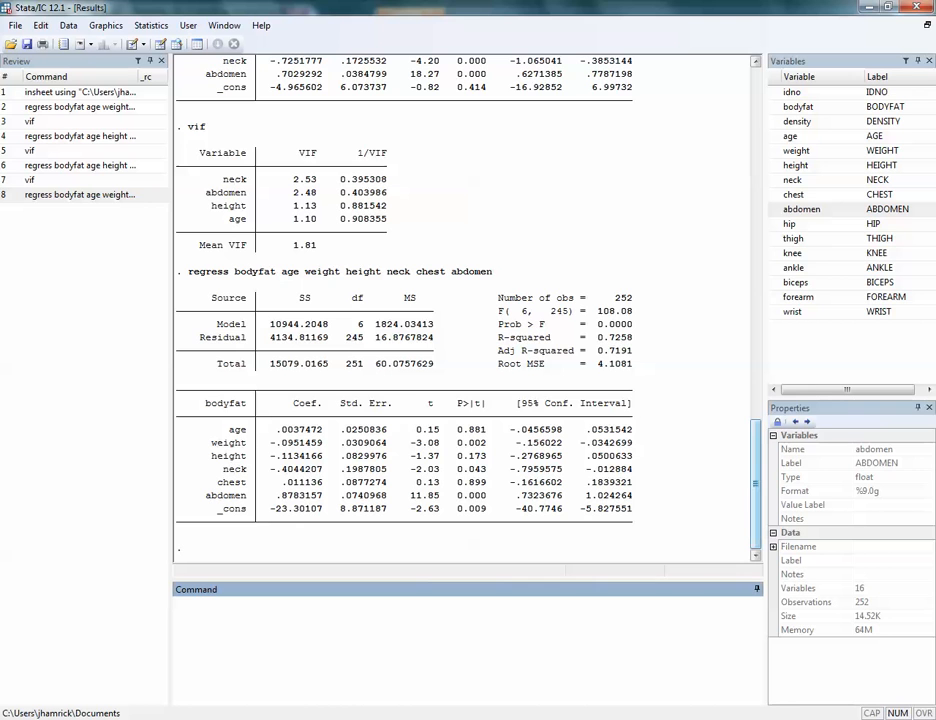
text(vce)
key(Return)
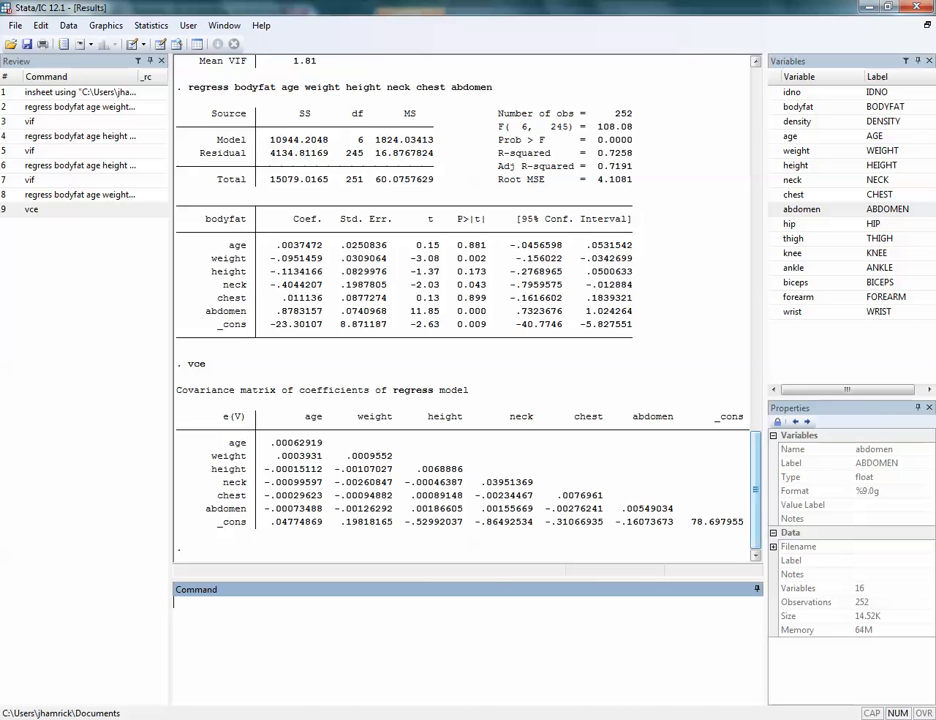
- Display the correlation matrix of the full model's coefficient estimates using vce with the corr option
text(vce, corr)
key(Return)
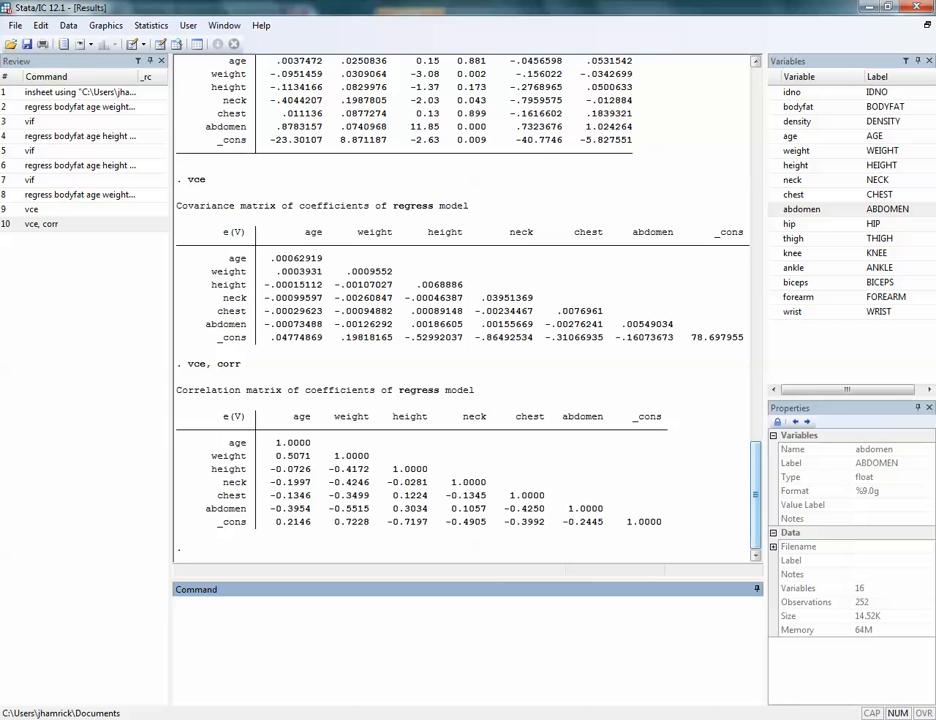